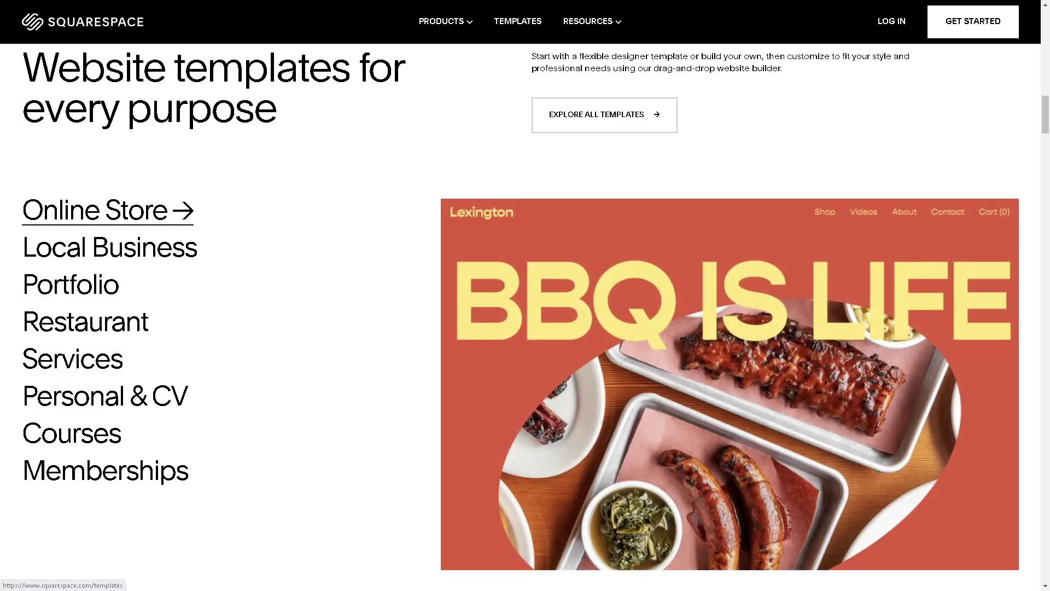
# Step: Open the Online Store showcase, then go to the Log into Squarespace page
pyautogui.click(70, 223)
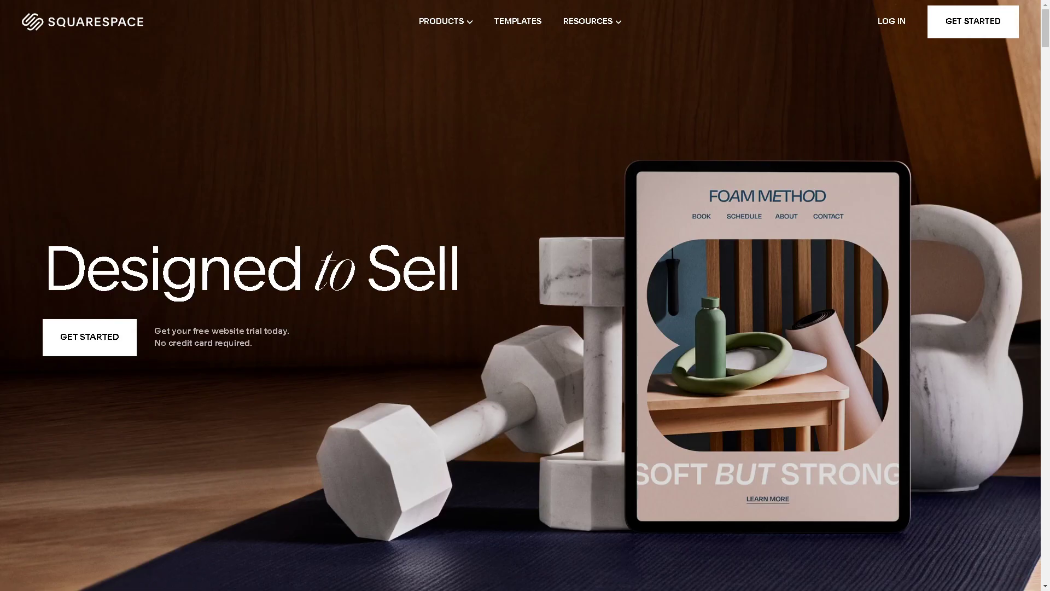
pyautogui.click(891, 21)
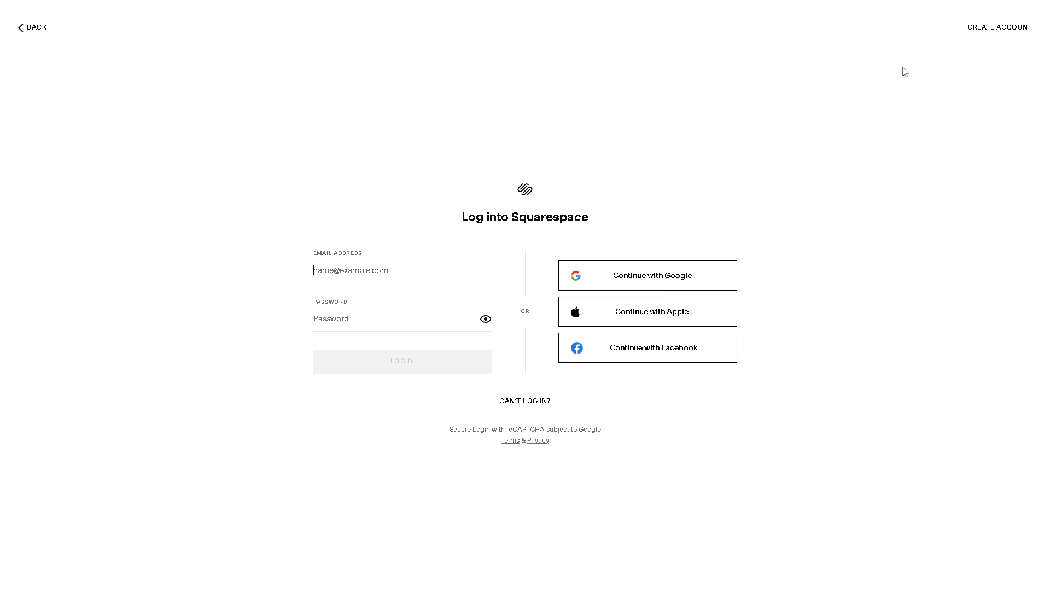
# Step: Switch to account creation and reveal the additional sign-in options
pyautogui.click(987, 33)
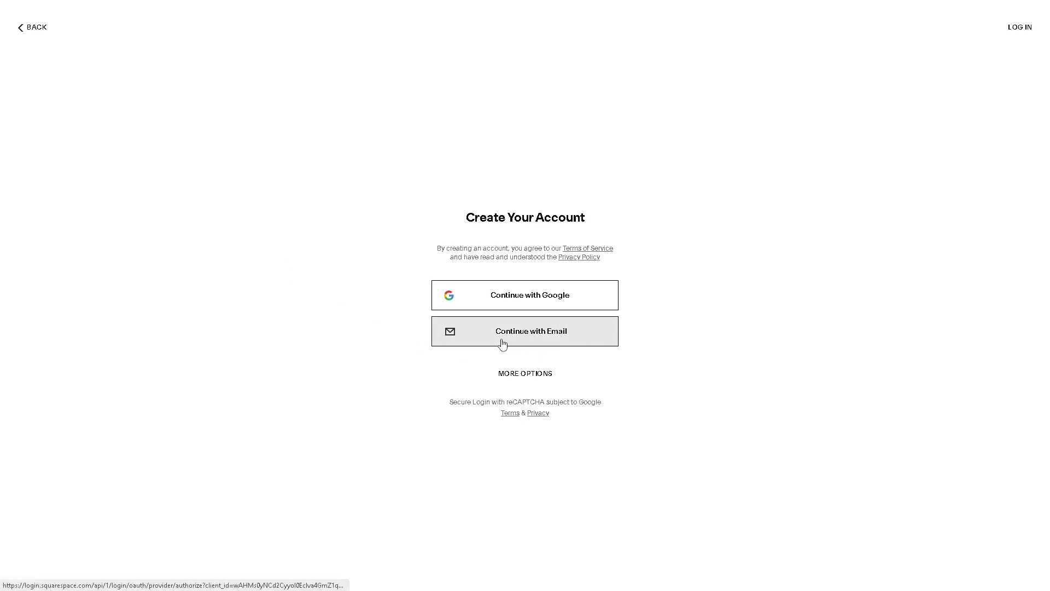
pyautogui.click(509, 376)
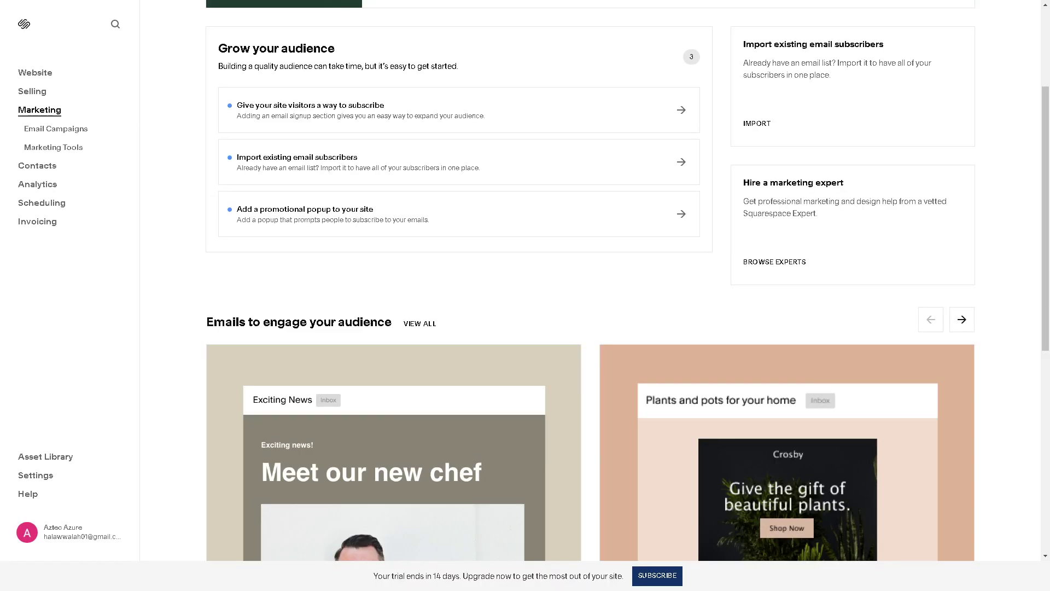
pyautogui.scroll(-3, 506, 213)
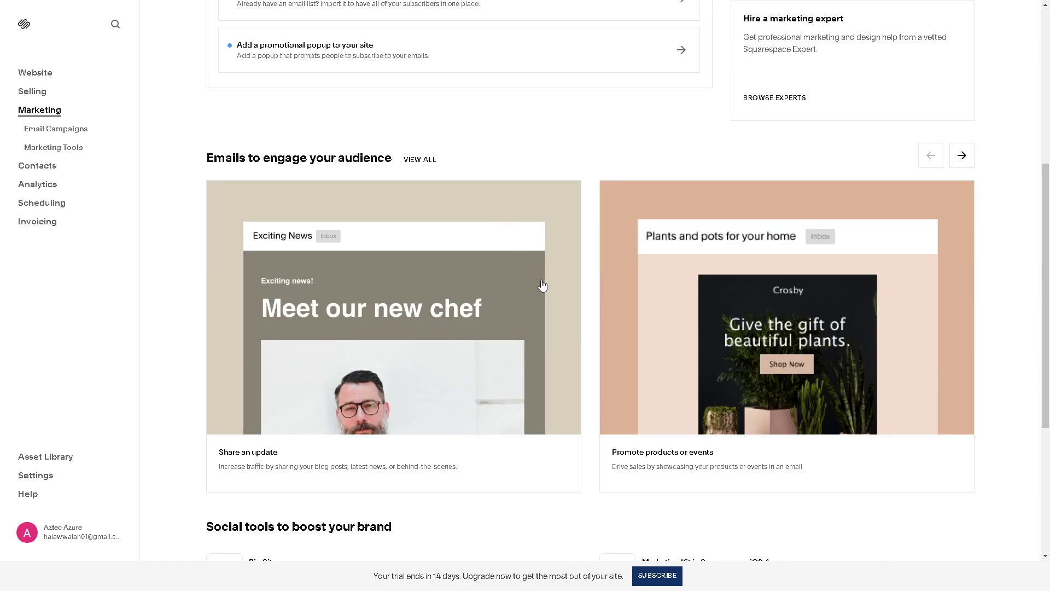
pyautogui.scroll(-2, 542, 286)
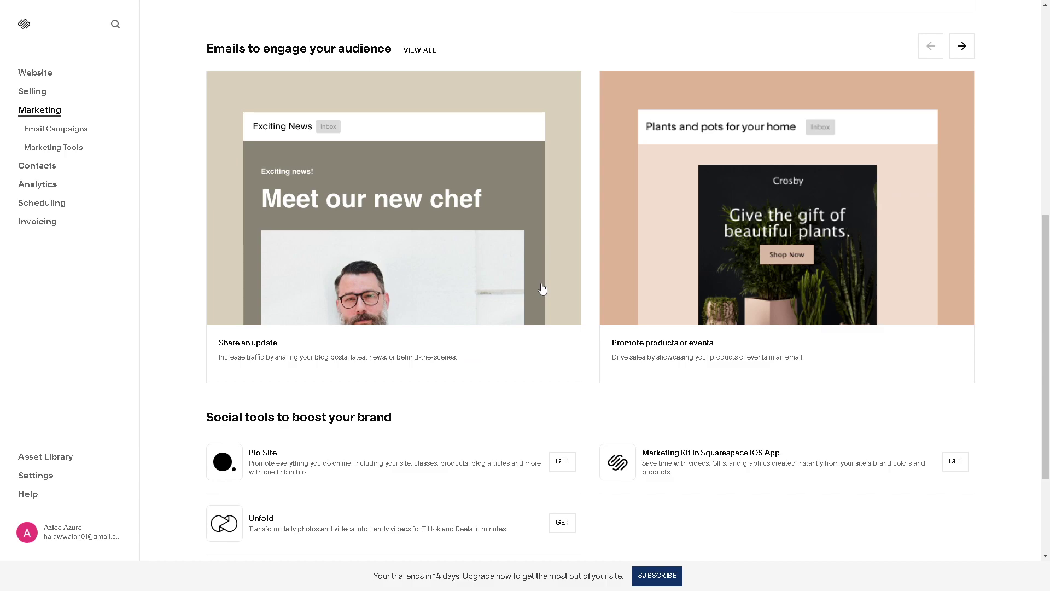
pyautogui.scroll(-2, 519, 296)
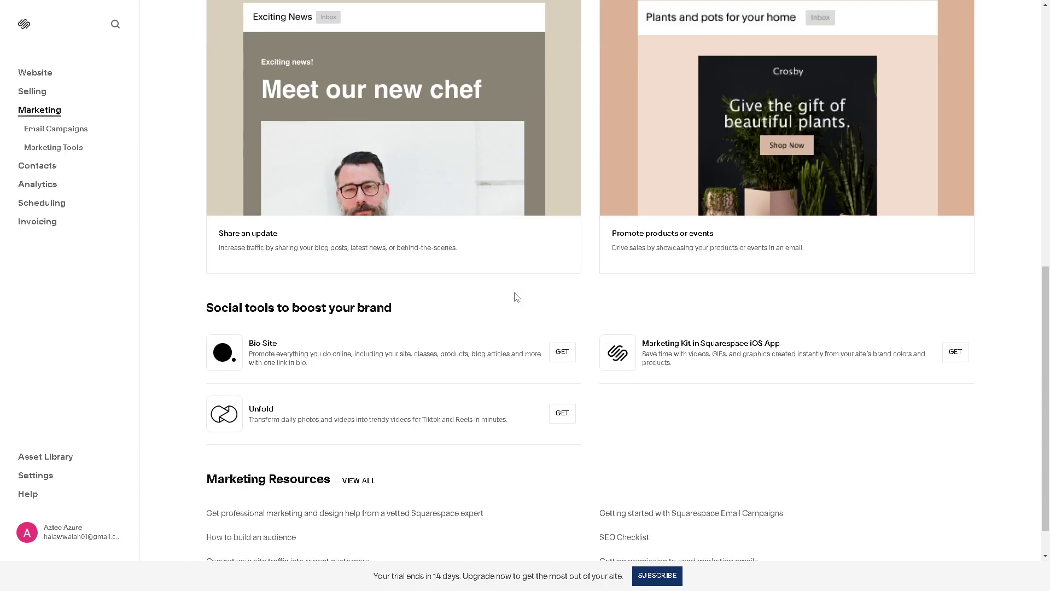
pyautogui.scroll(-1, 516, 297)
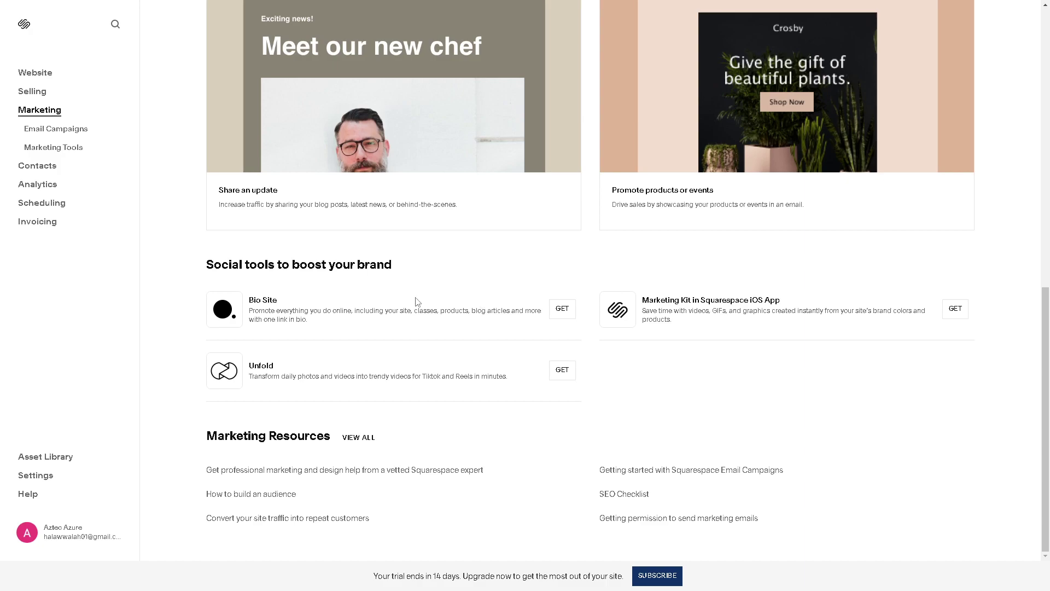
pyautogui.scroll(7, 417, 302)
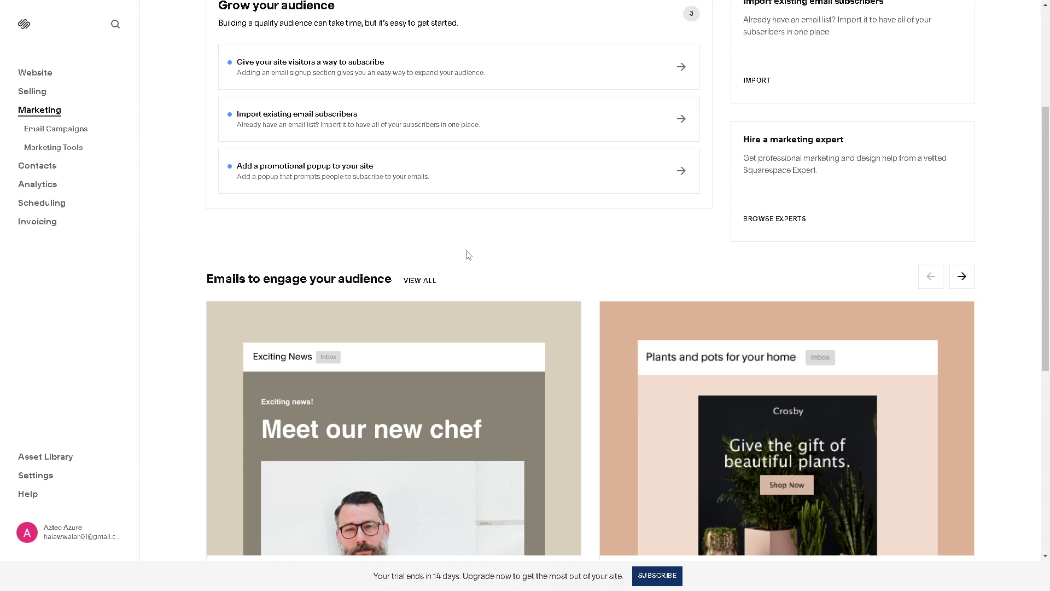
pyautogui.scroll(3, 425, 257)
pyautogui.scroll(1, 442, 246)
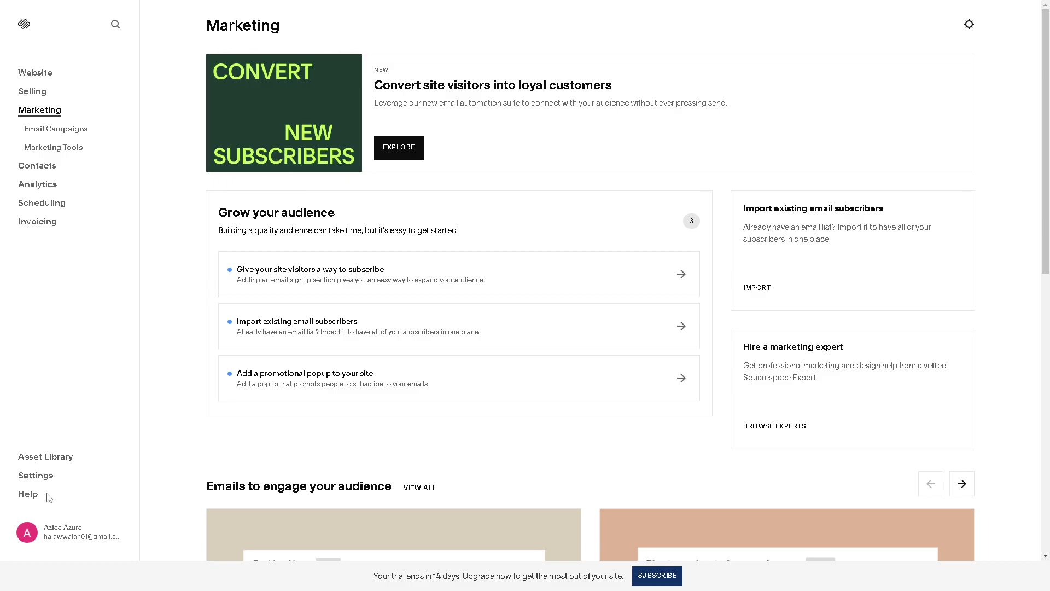
# Step: Open Settings > Domains & Email > Domains and select the built-in domain name to copy
pyautogui.click(42, 478)
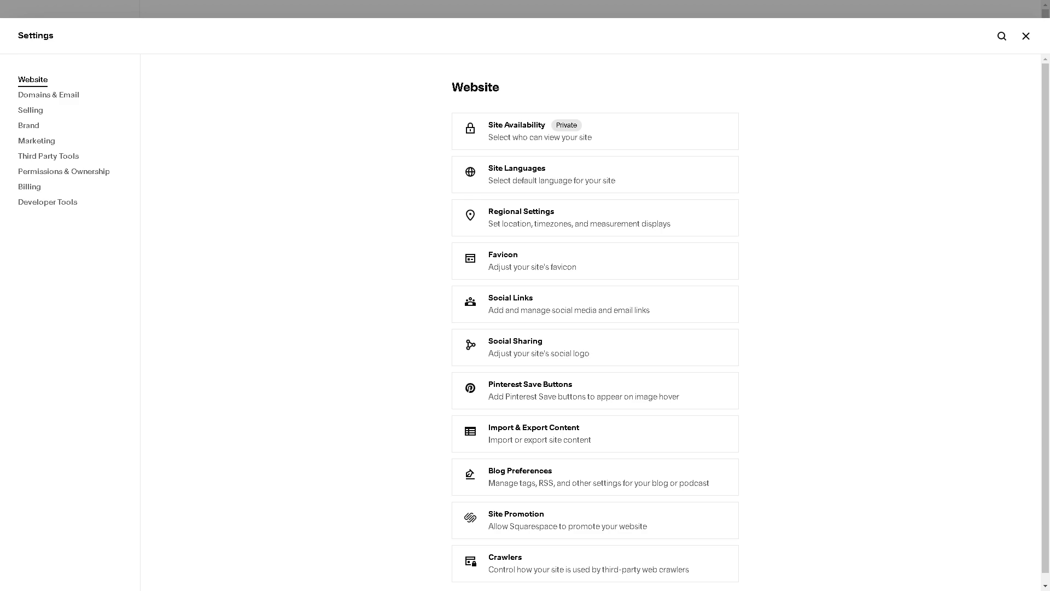
pyautogui.click(64, 96)
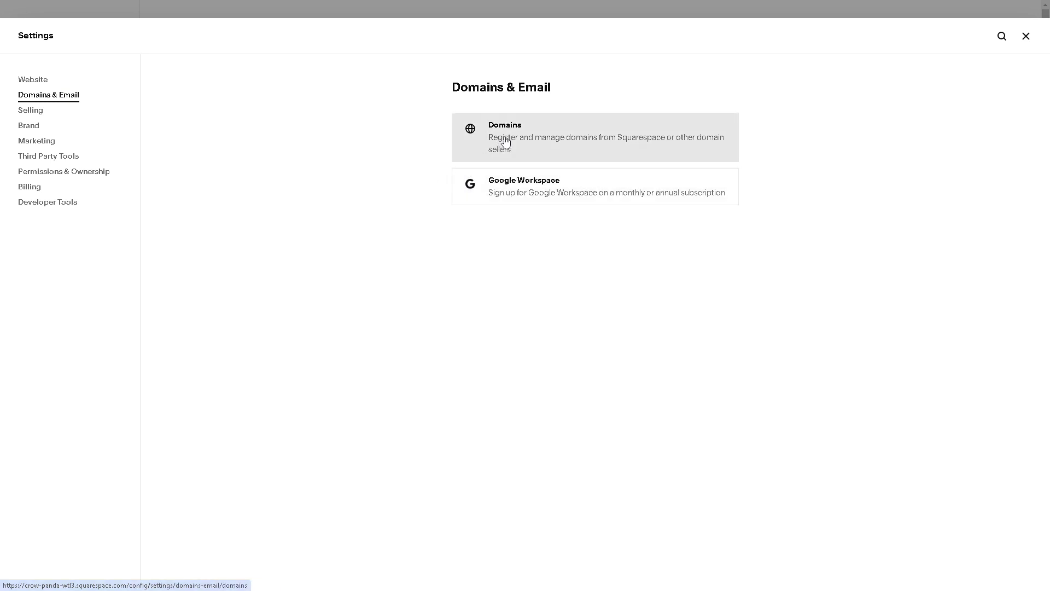
pyautogui.click(505, 141)
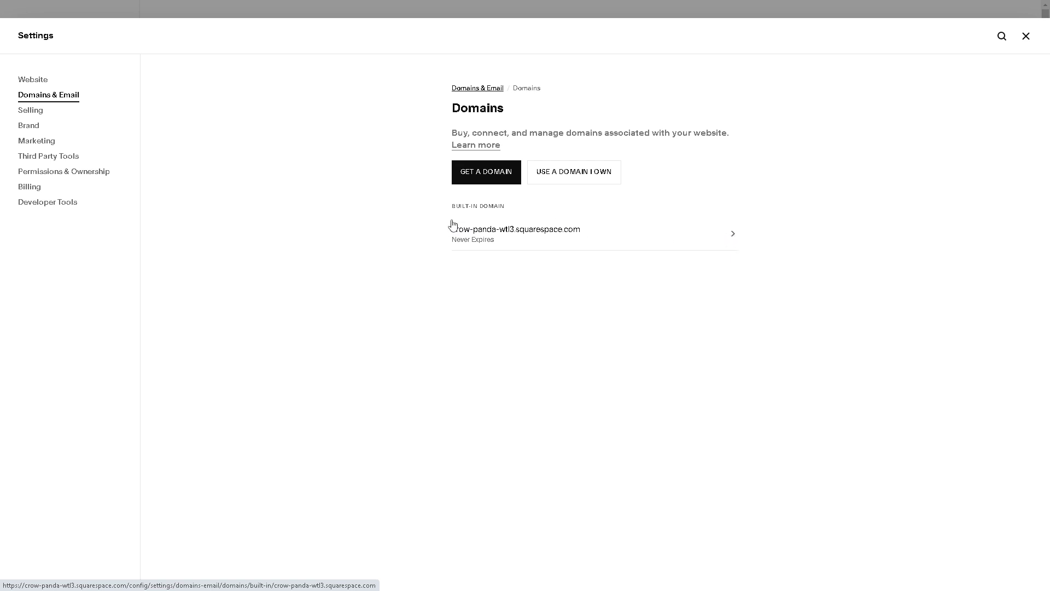
pyautogui.moveTo(452, 225); pyautogui.dragTo(589, 230)
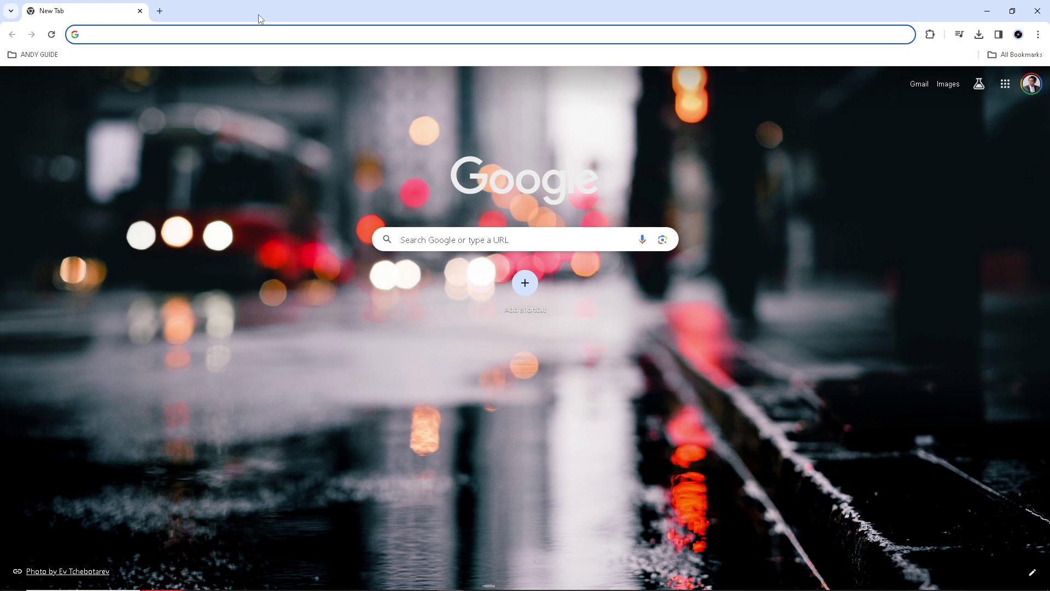
# Step: Load the site from the pasted built-in domain, then replace /config/ with /sitemap.xml in the address
pyautogui.write('crow-panda-wtl3.squarespace.com')
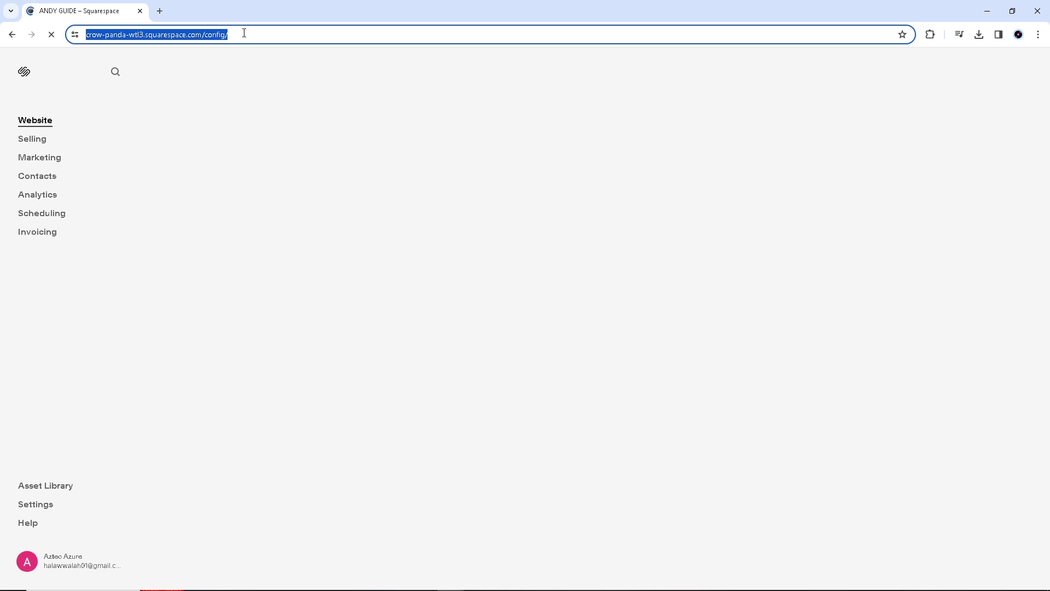
pyautogui.click(242, 34)
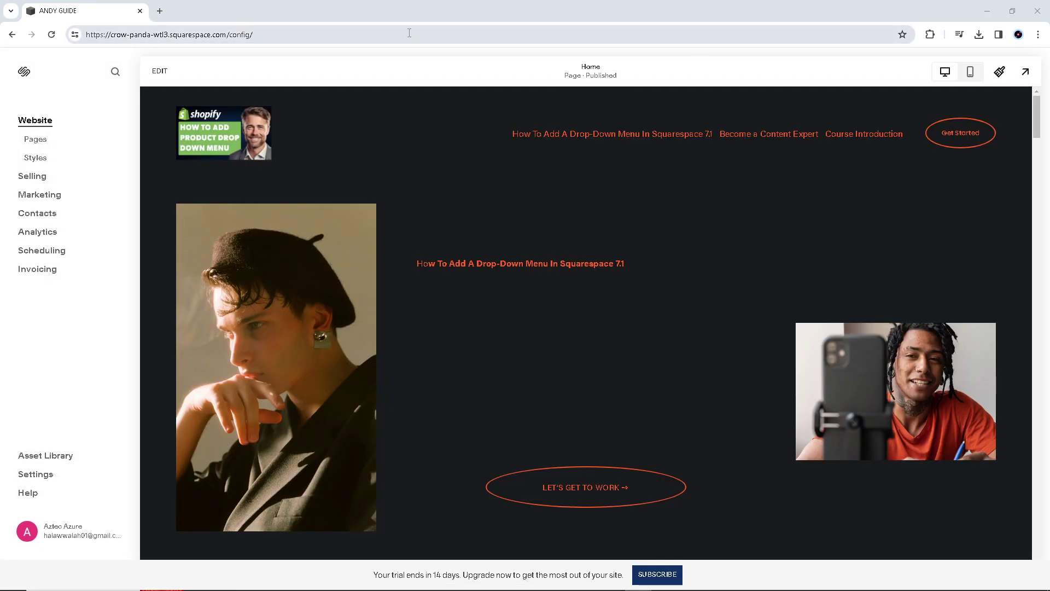
pyautogui.click(425, 34)
pyautogui.press('BackSpace')
pyautogui.press('BackSpace')
pyautogui.press('BackSpace')
pyautogui.press('BackSpace')
pyautogui.press('BackSpace')
pyautogui.press('BackSpace')
pyautogui.press('BackSpace')
pyautogui.press('BackSpace')
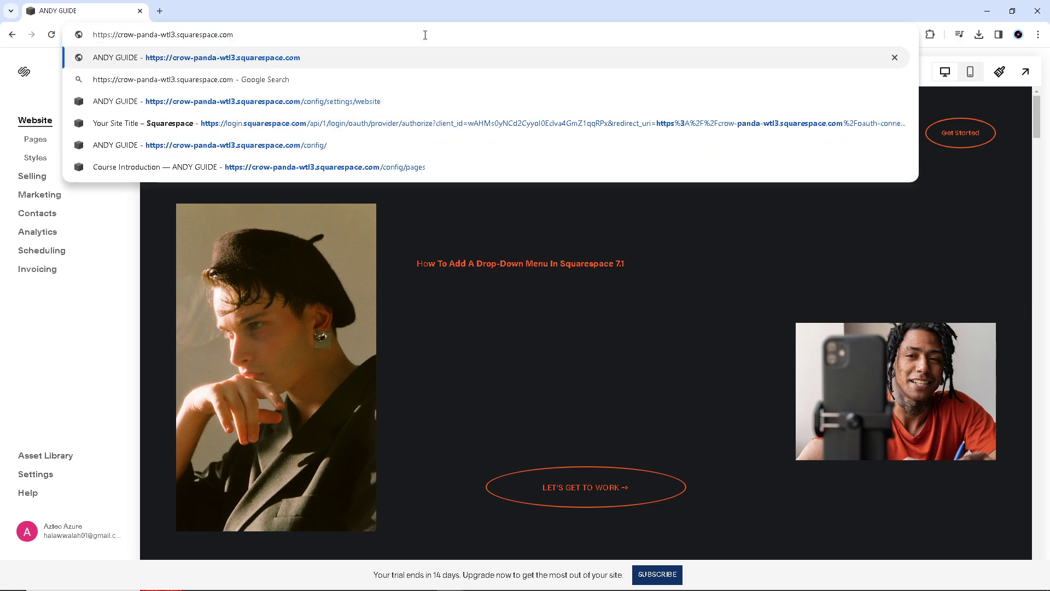
pyautogui.write('/s')
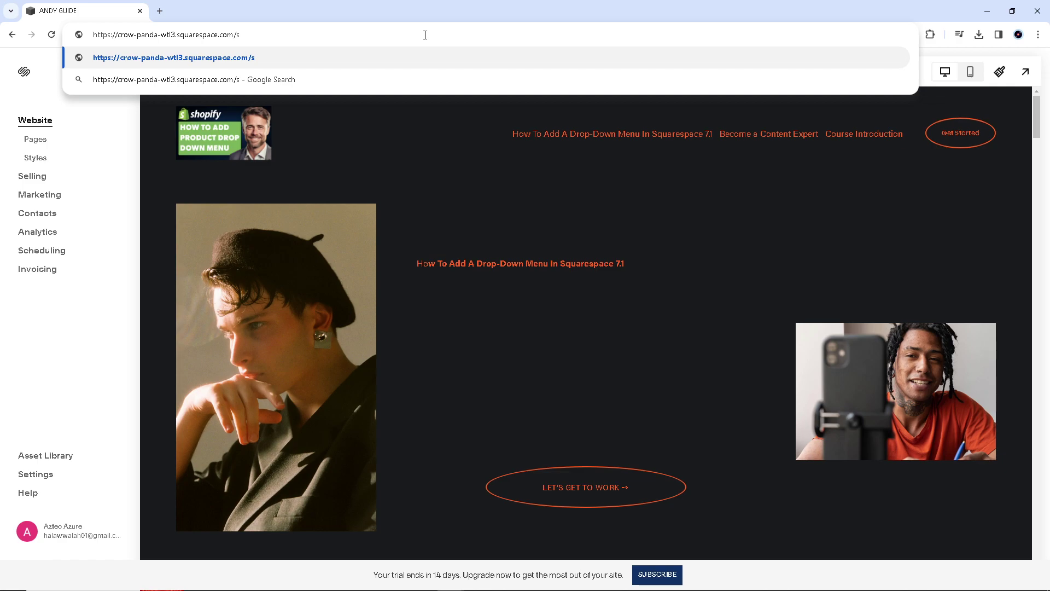
pyautogui.write('itemap.xml')
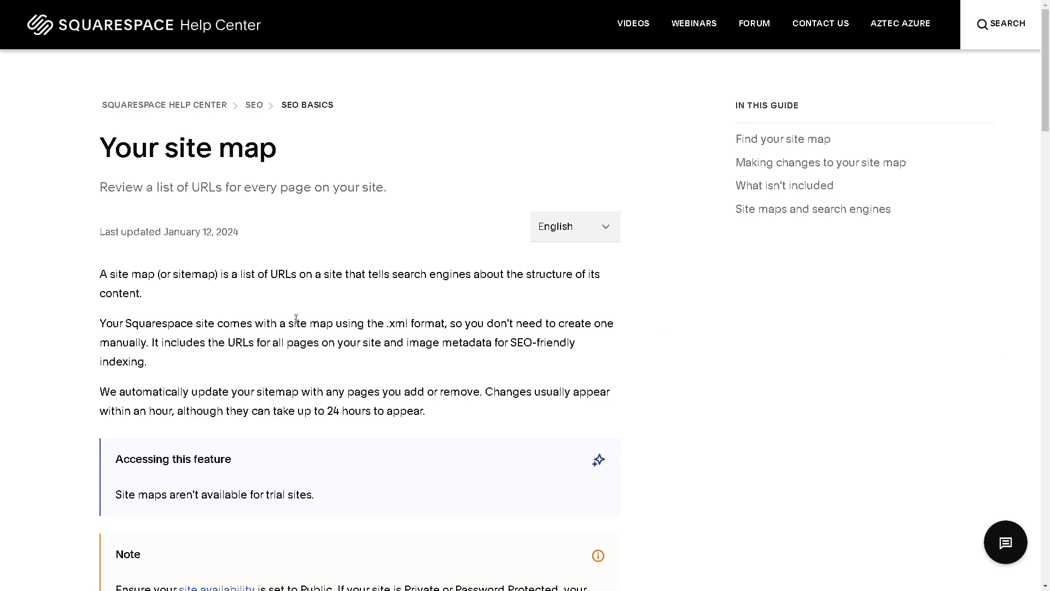
# Step: Read down the site map article, then open Contact Customer Support from the chat button
pyautogui.scroll(-10, 296, 318)
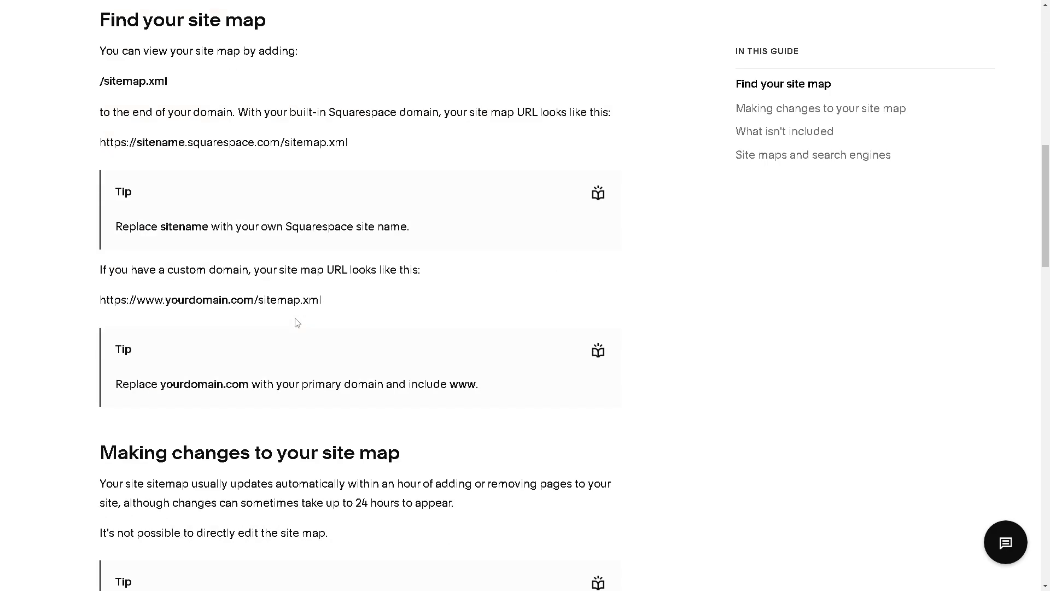
pyautogui.scroll(-15, 296, 323)
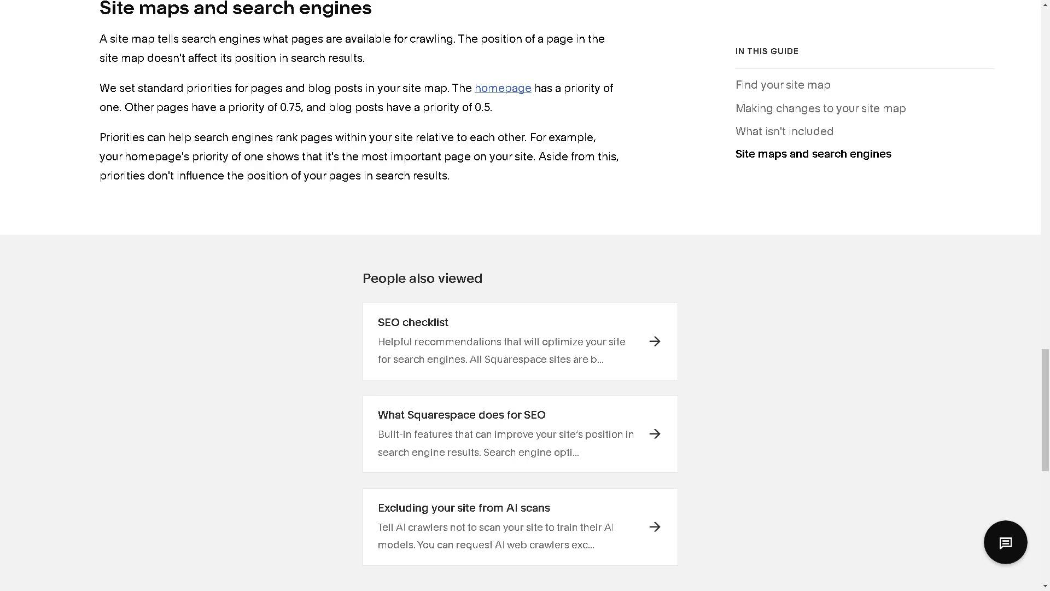
pyautogui.click(1004, 552)
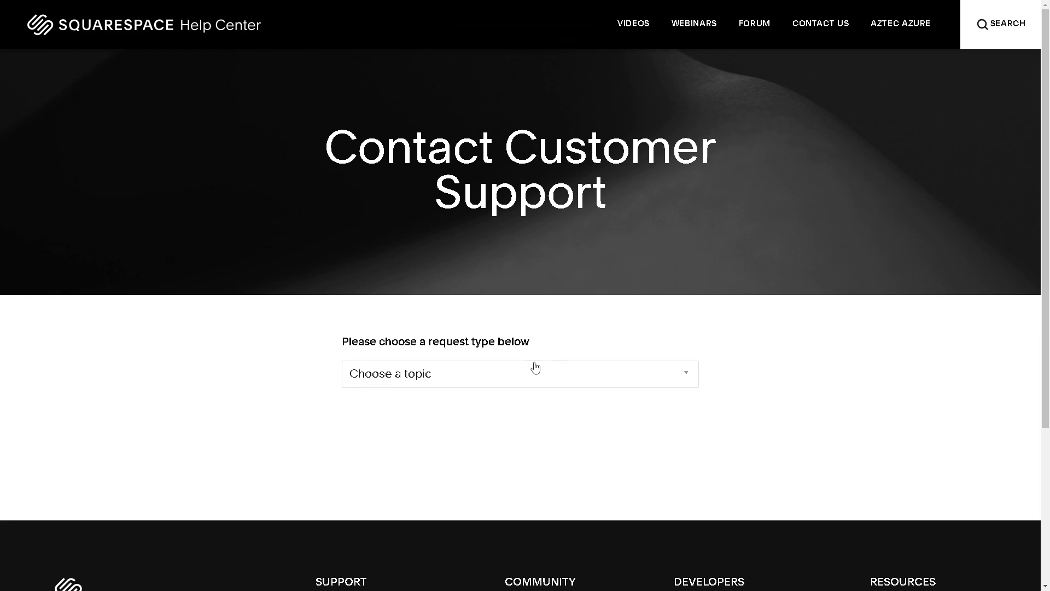
# Step: Browse the Choose a topic list of support request topics without picking one
pyautogui.click(496, 376)
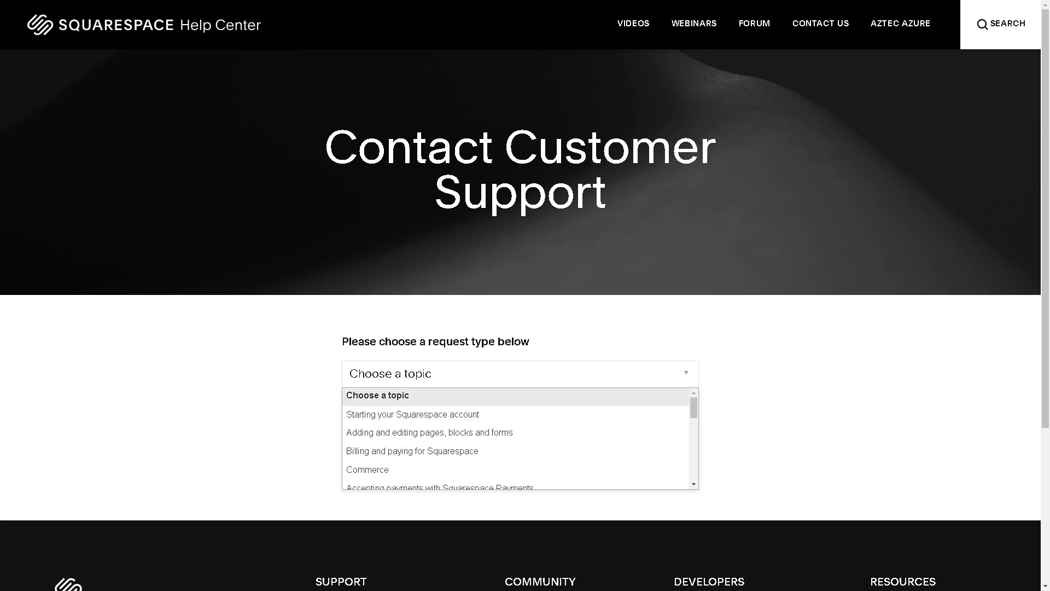
pyautogui.click(383, 395)
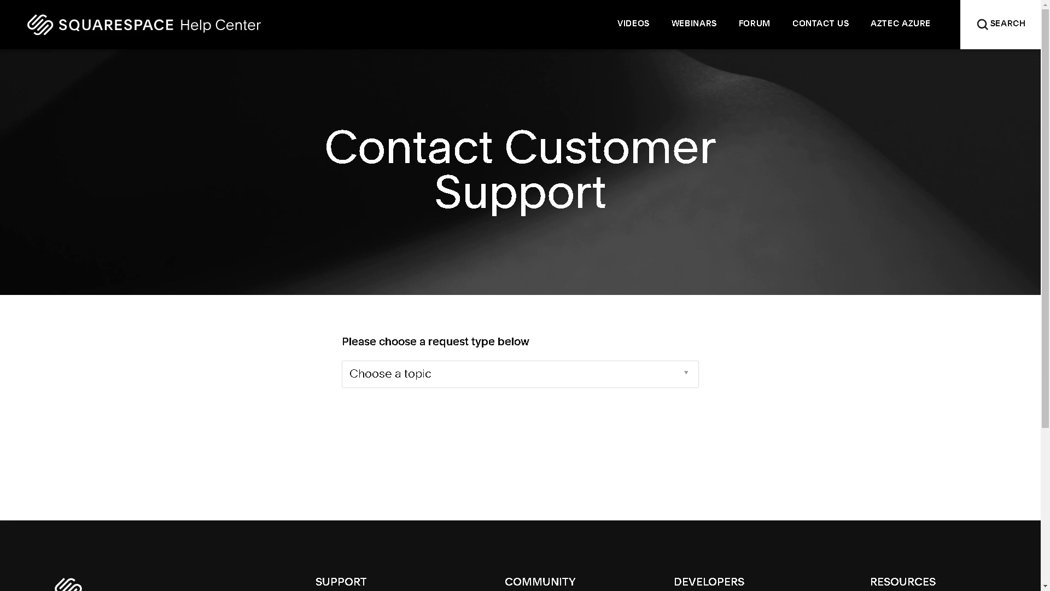
pyautogui.click(462, 381)
pyautogui.scroll(-3, 464, 386)
pyautogui.scroll(-1, 415, 277)
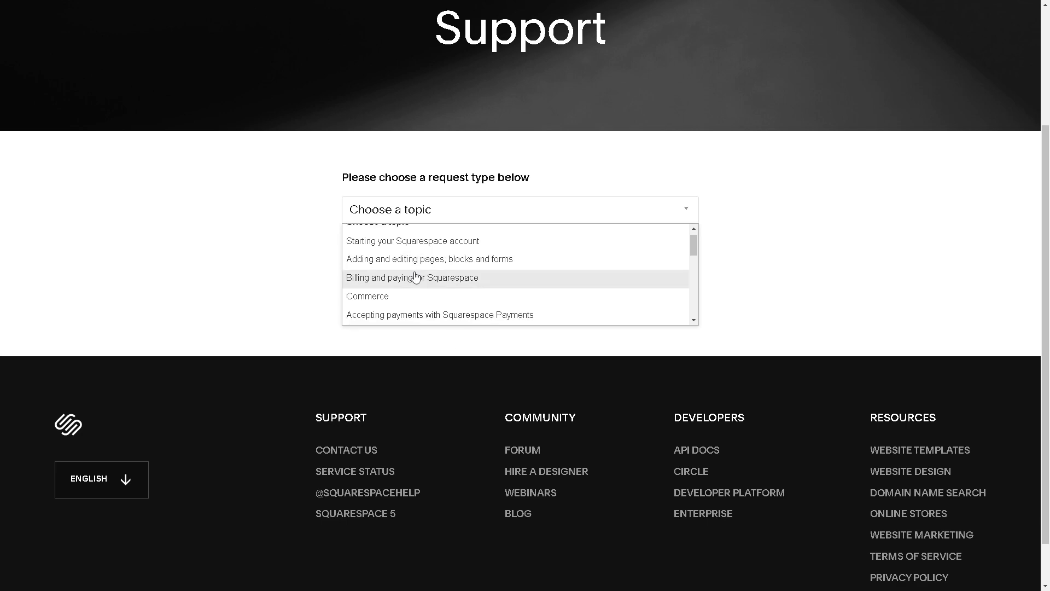
pyautogui.press('Up')
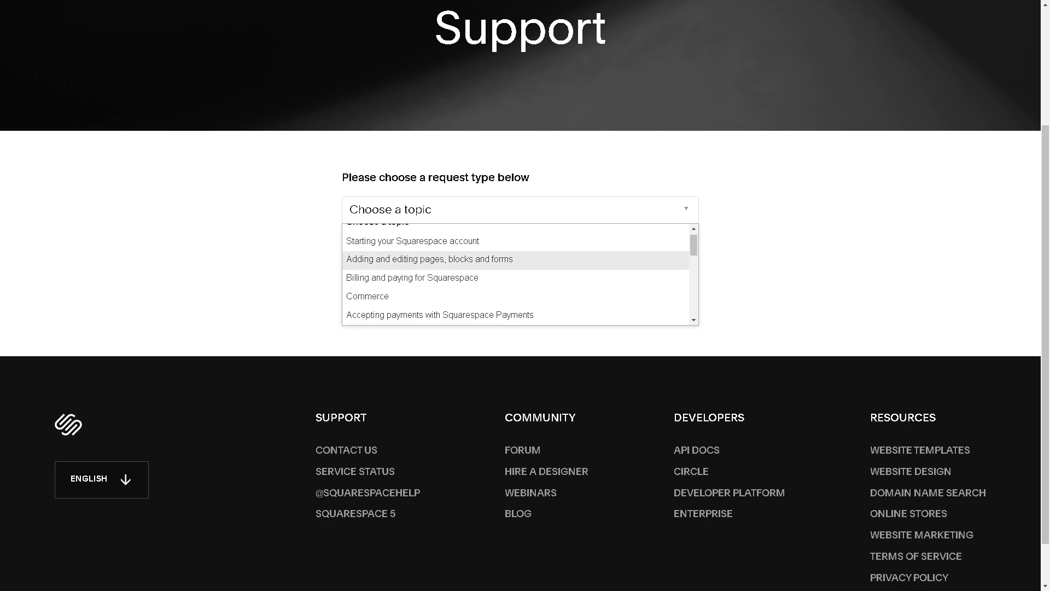